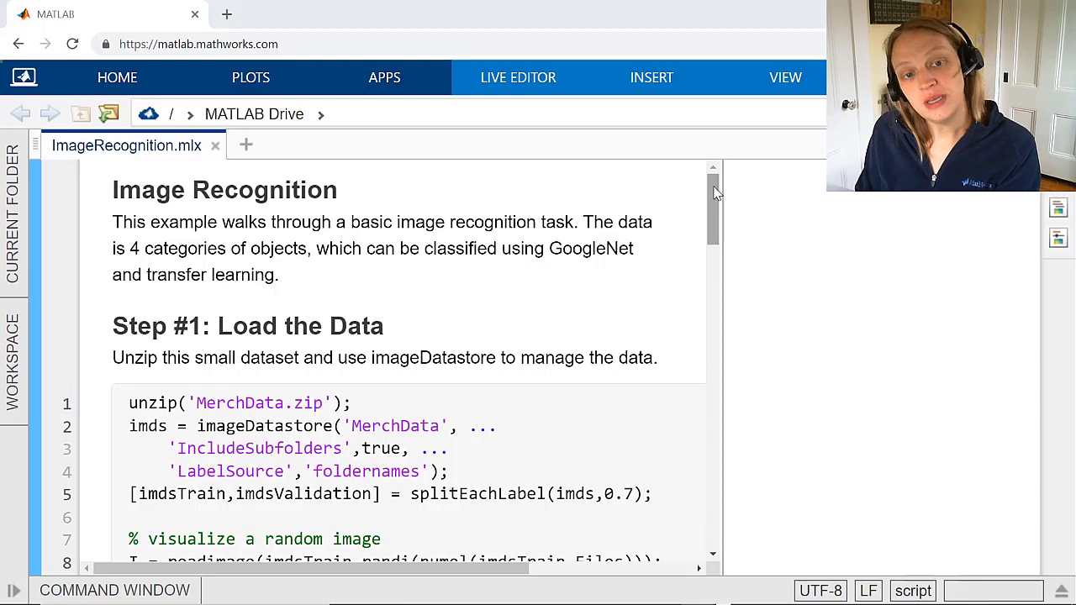
pyautogui.moveTo(715, 190); pyautogui.dragTo(722, 220)
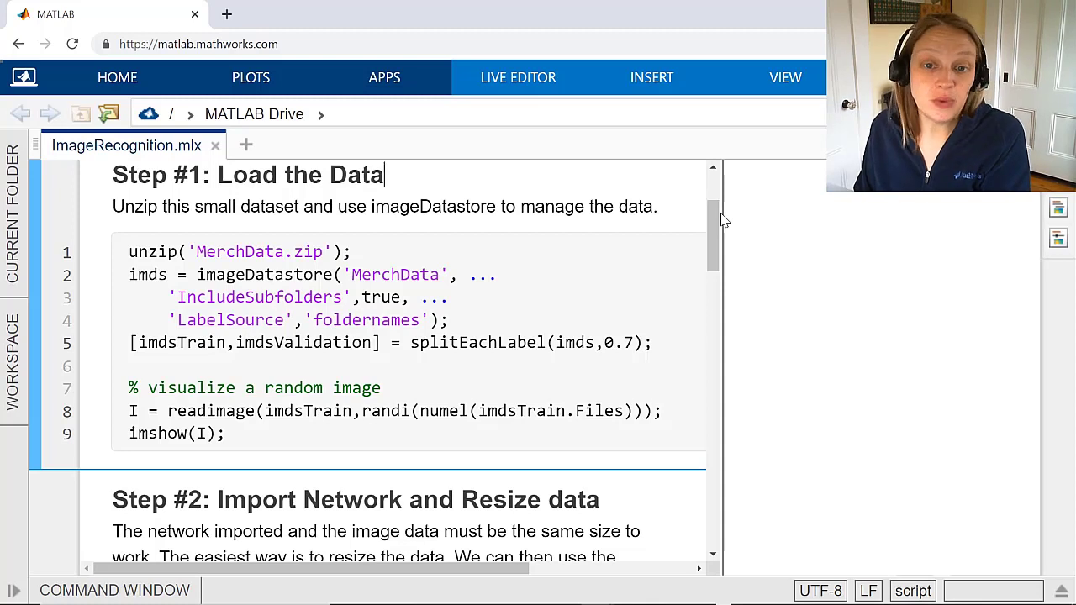
# Step: Run Step #1 to load MerchData, split it into training and validation sets, and show a random image
pyautogui.click(547, 77)
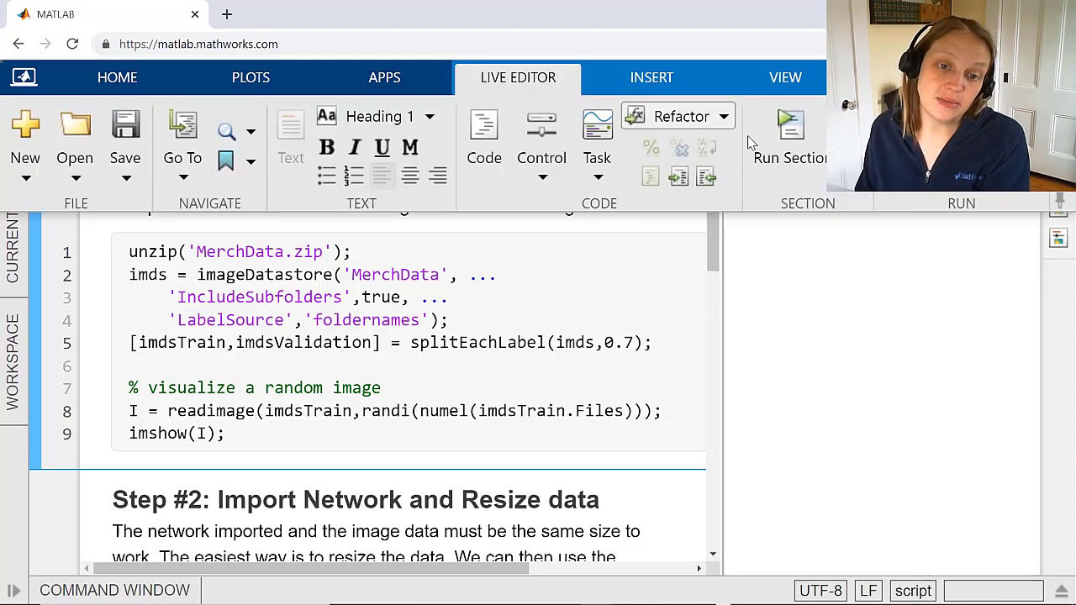
pyautogui.click(814, 190)
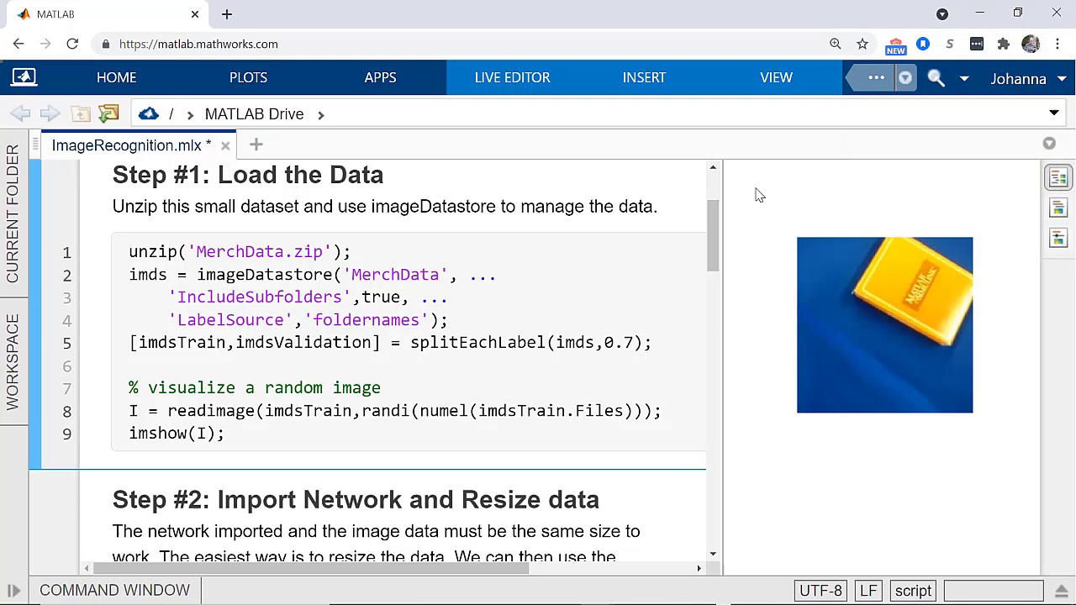
pyautogui.click(554, 87)
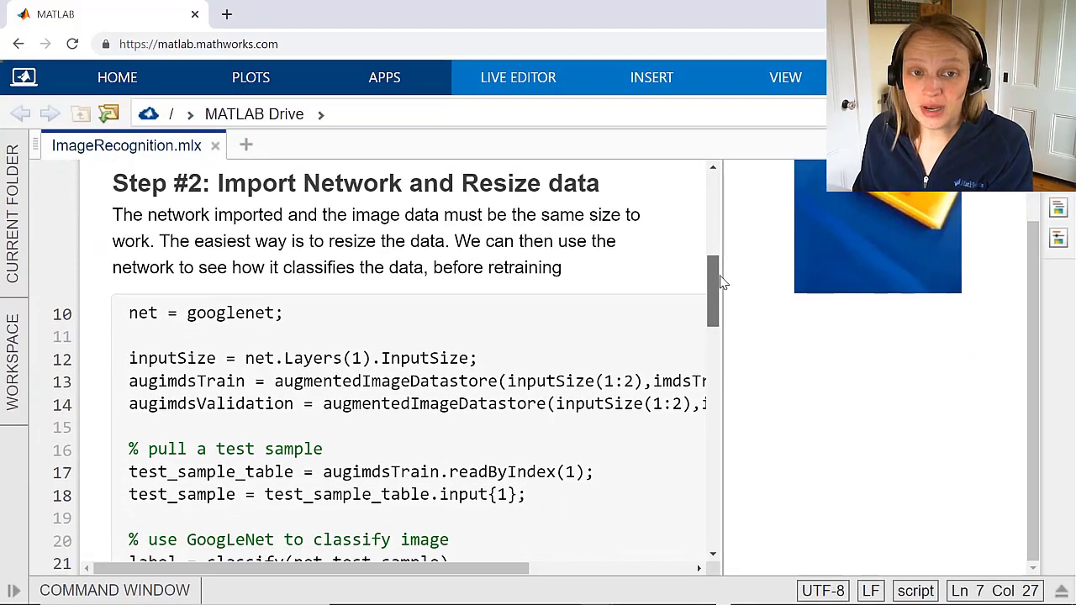
# Step: Run Step #2 so GoogLeNet classifies the cap image as 'iron', then save the live script
pyautogui.click(690, 337)
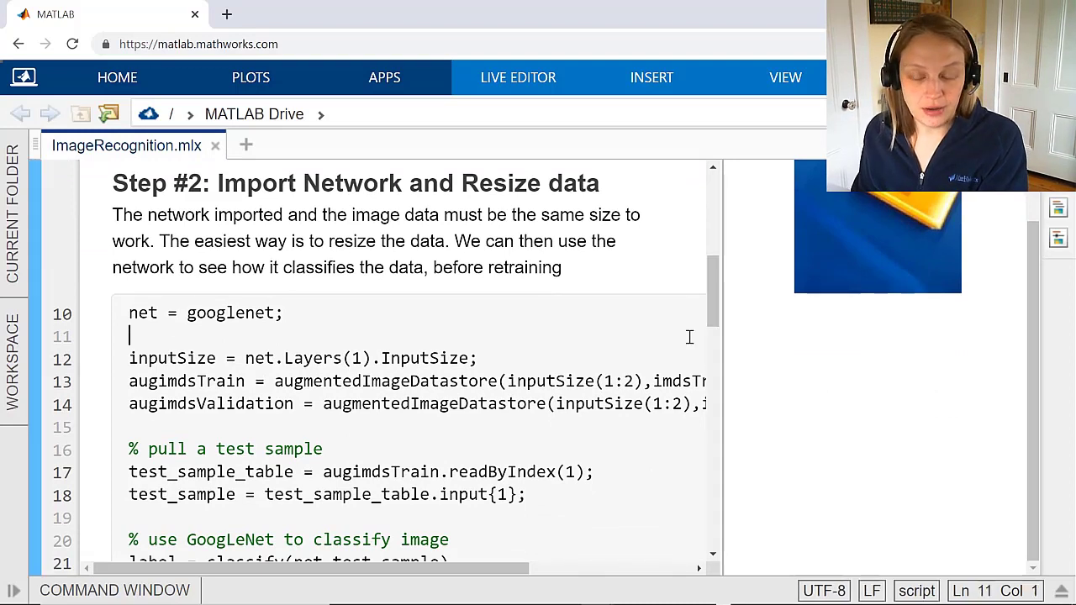
pyautogui.click(566, 93)
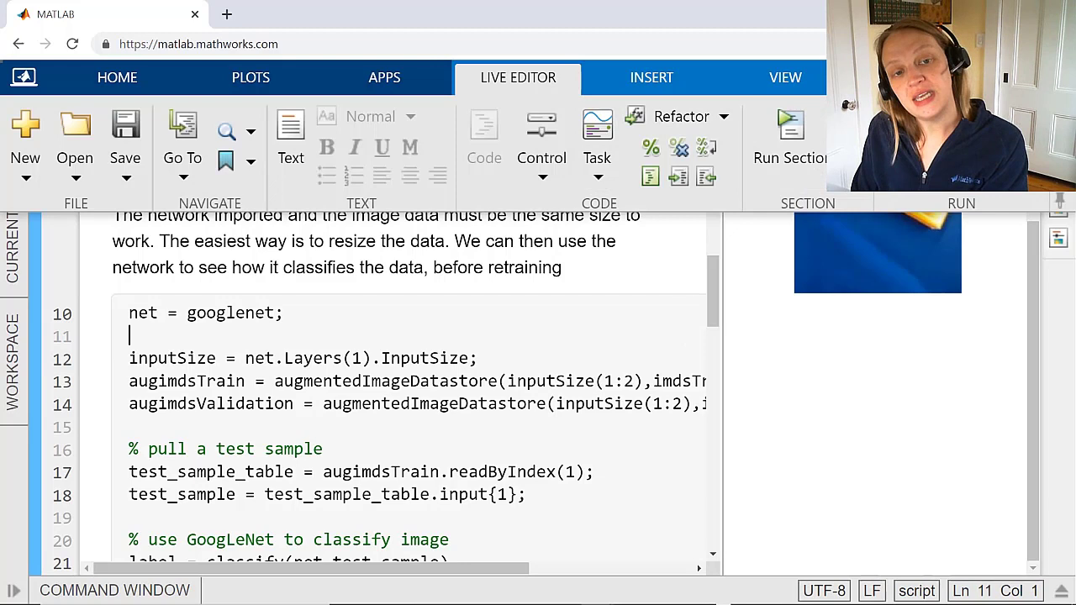
pyautogui.click(795, 143)
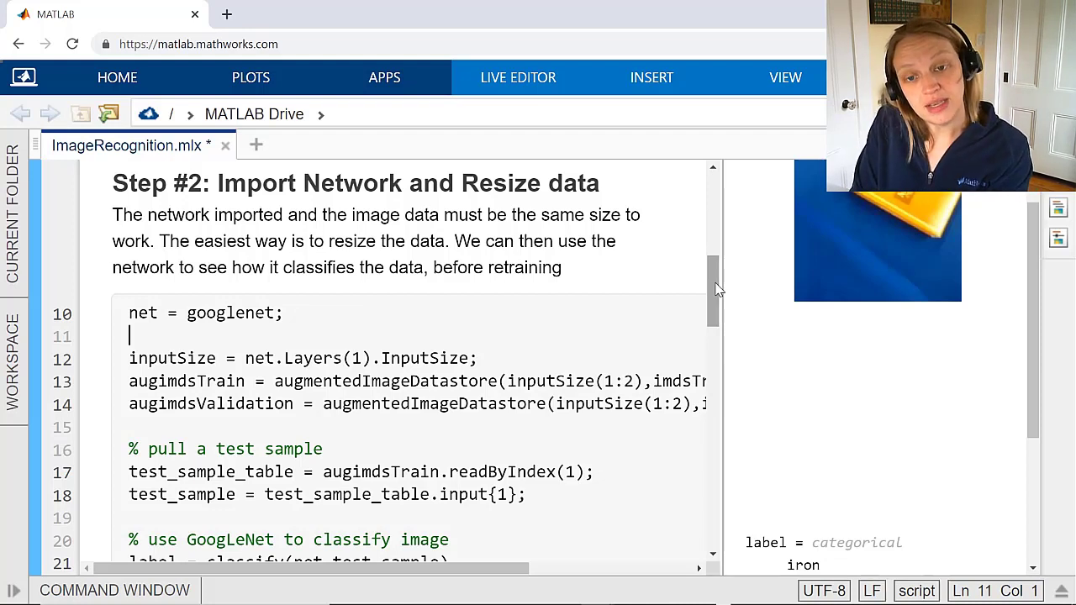
pyautogui.hotkey('ctrl', 's')
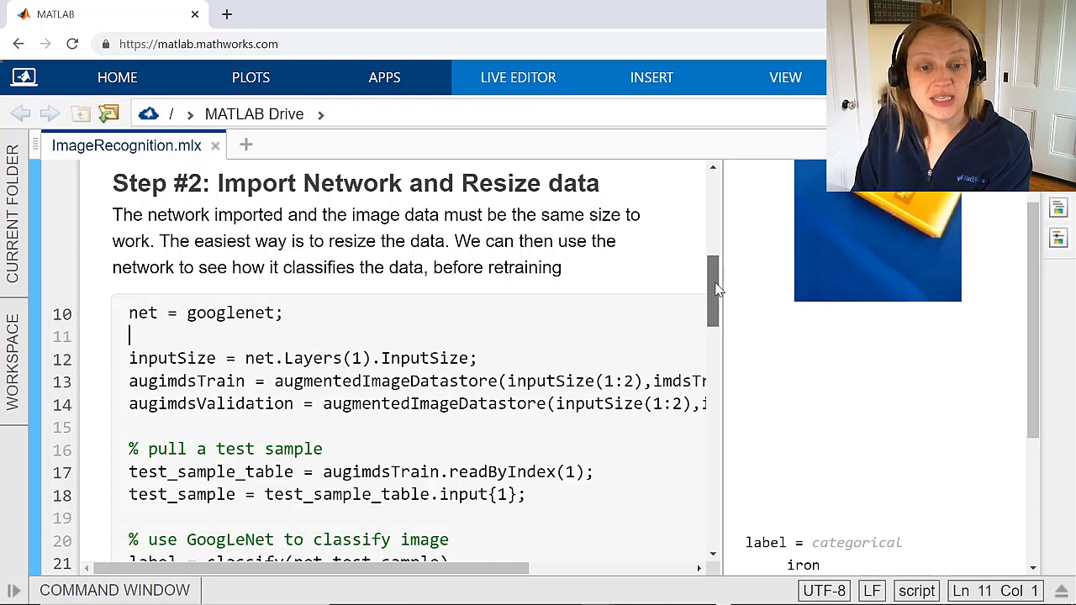
pyautogui.moveTo(716, 289); pyautogui.dragTo(723, 336)
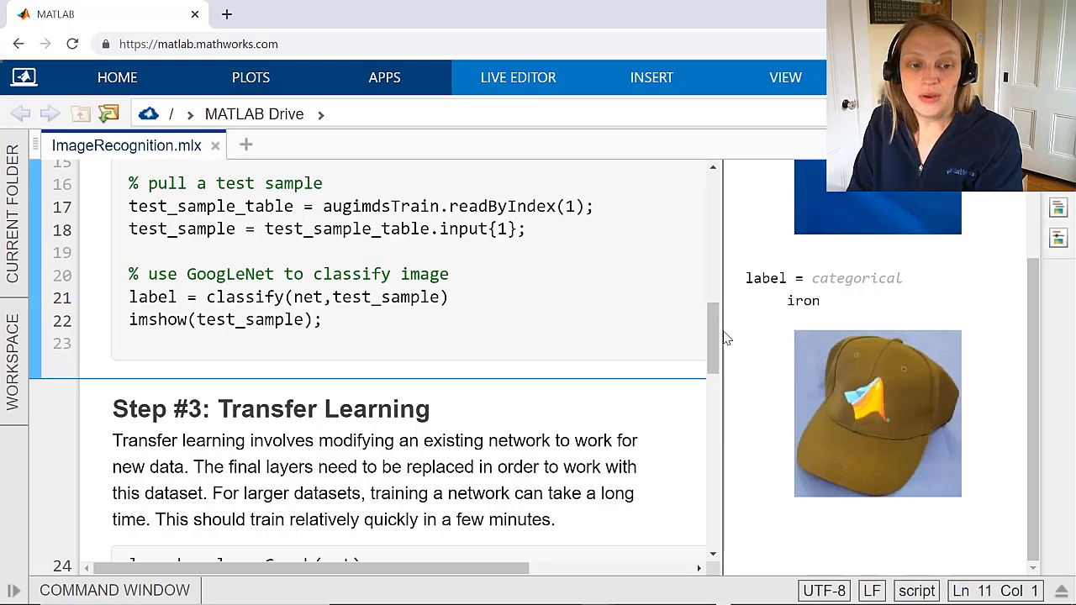
# Step: Run Step #3 to replace GoogLeNet's final layers and start sgdm retraining on the dataset
pyautogui.click(559, 77)
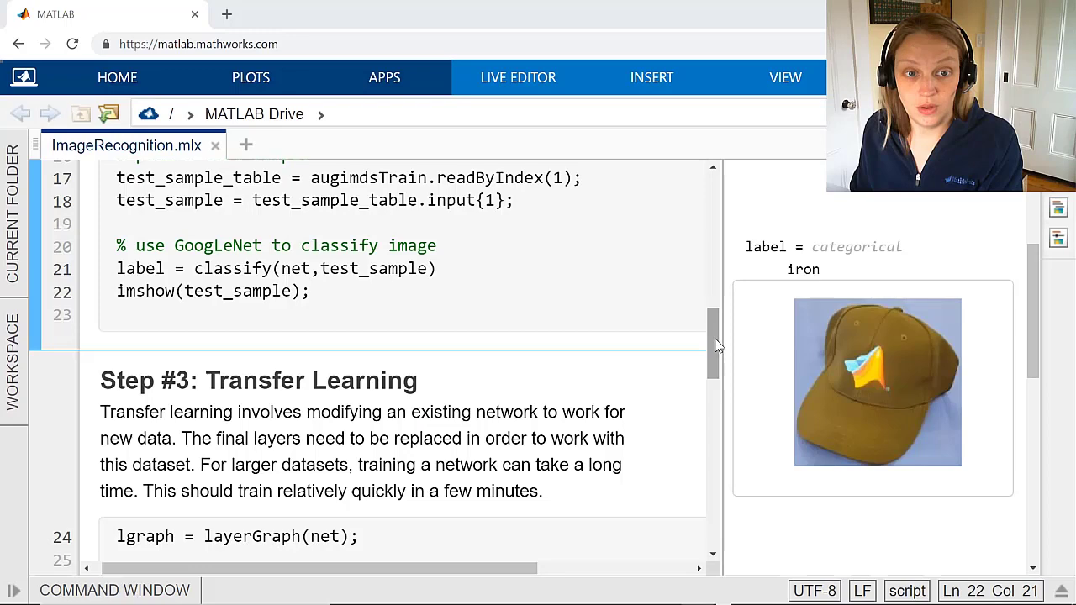
pyautogui.moveTo(716, 345)
pyautogui.mouseDown()
pyautogui.moveTo(740, 408)
pyautogui.moveTo(745, 396)
pyautogui.moveTo(843, 395)
pyautogui.mouseUp()
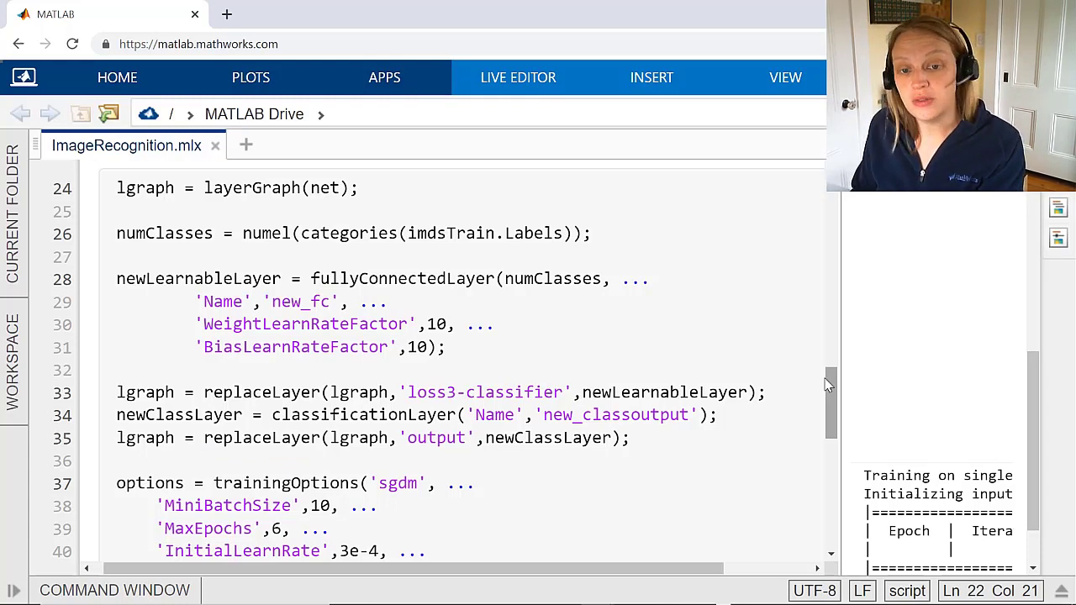
pyautogui.click(563, 76)
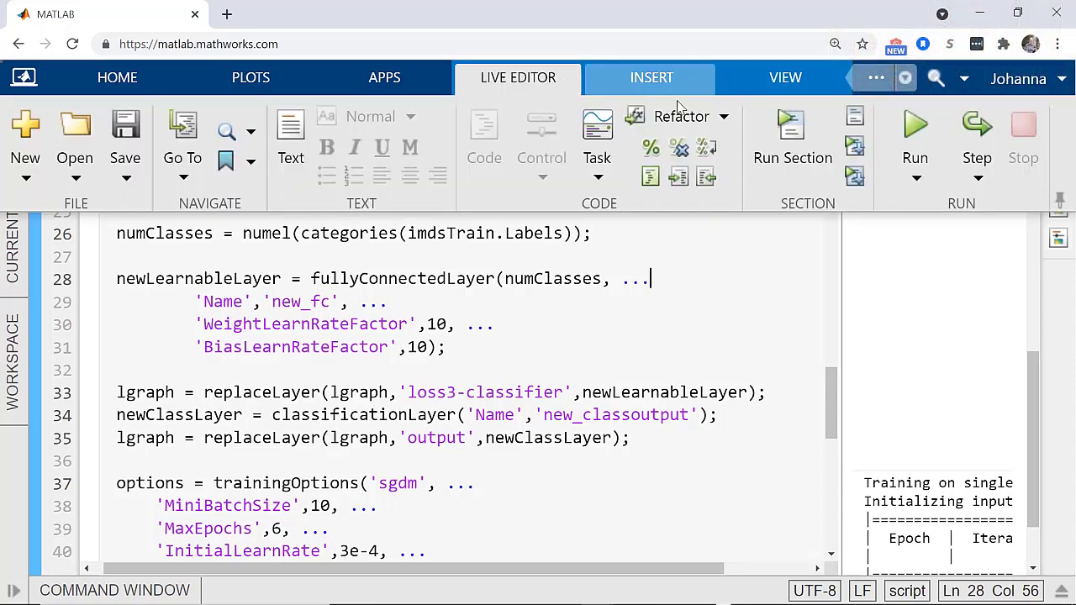
pyautogui.click(820, 181)
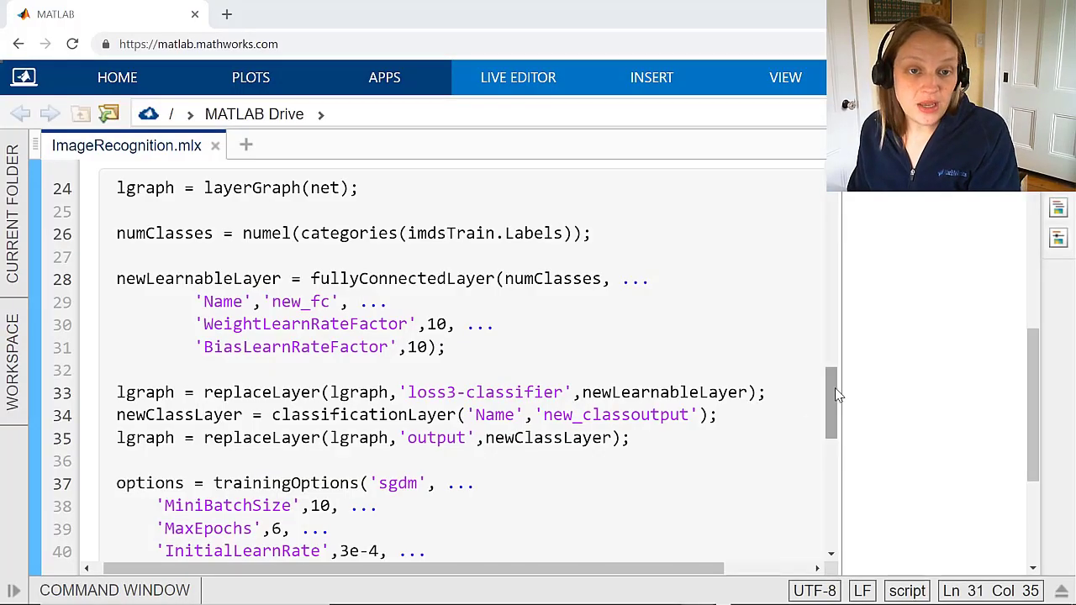
pyautogui.moveTo(832, 385); pyautogui.dragTo(829, 349)
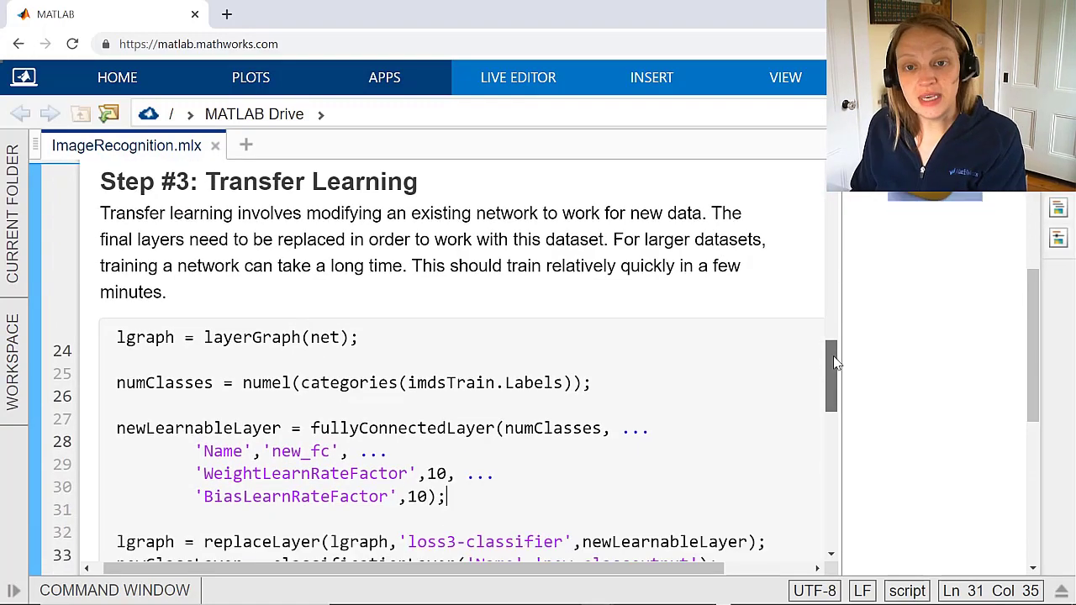
pyautogui.moveTo(829, 350); pyautogui.dragTo(882, 477)
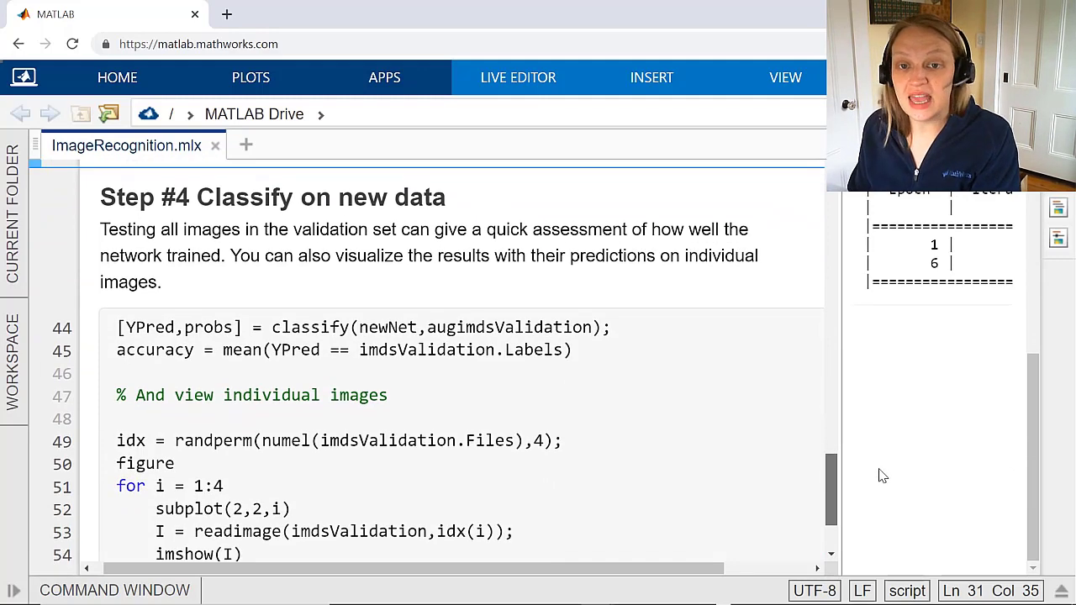
pyautogui.scroll(-3, 890, 471)
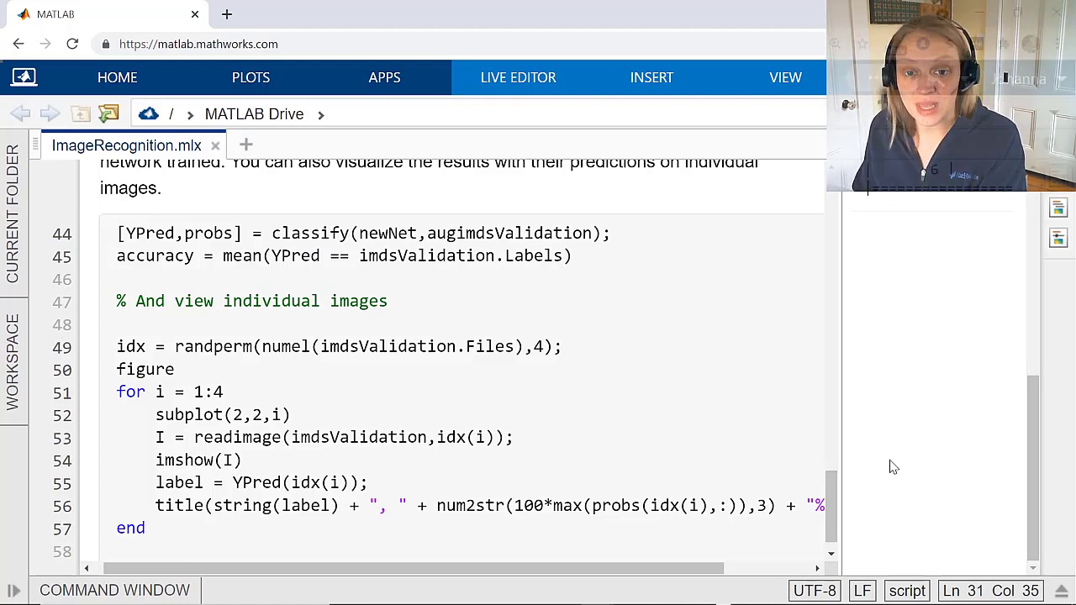
# Step: Run Step #4 to classify validation images, reporting accuracy 0.9500 and plotting four labelled predictions
pyautogui.click(573, 255)
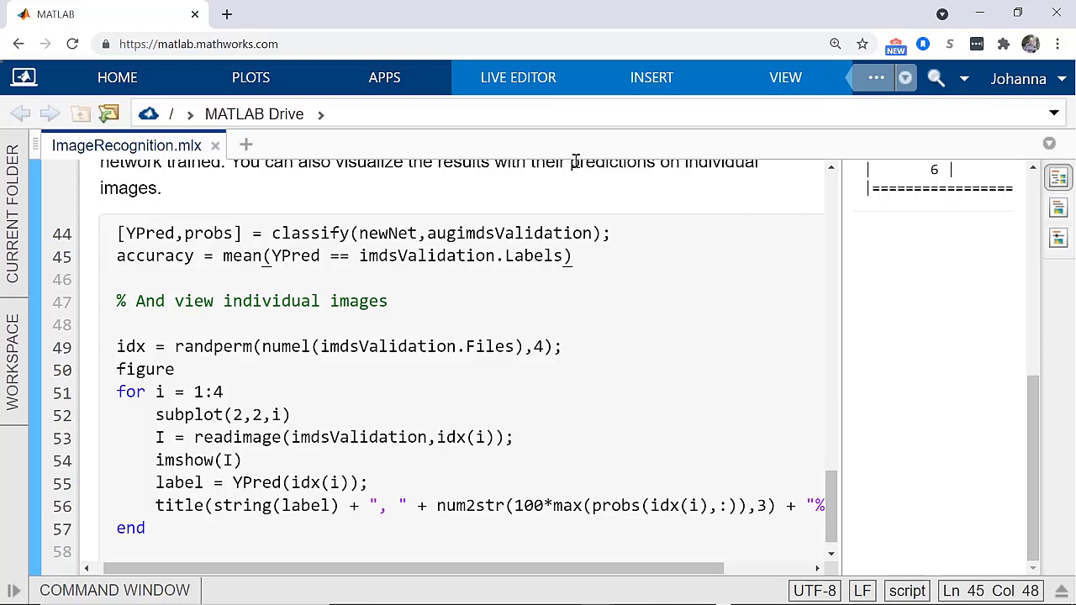
pyautogui.click(563, 79)
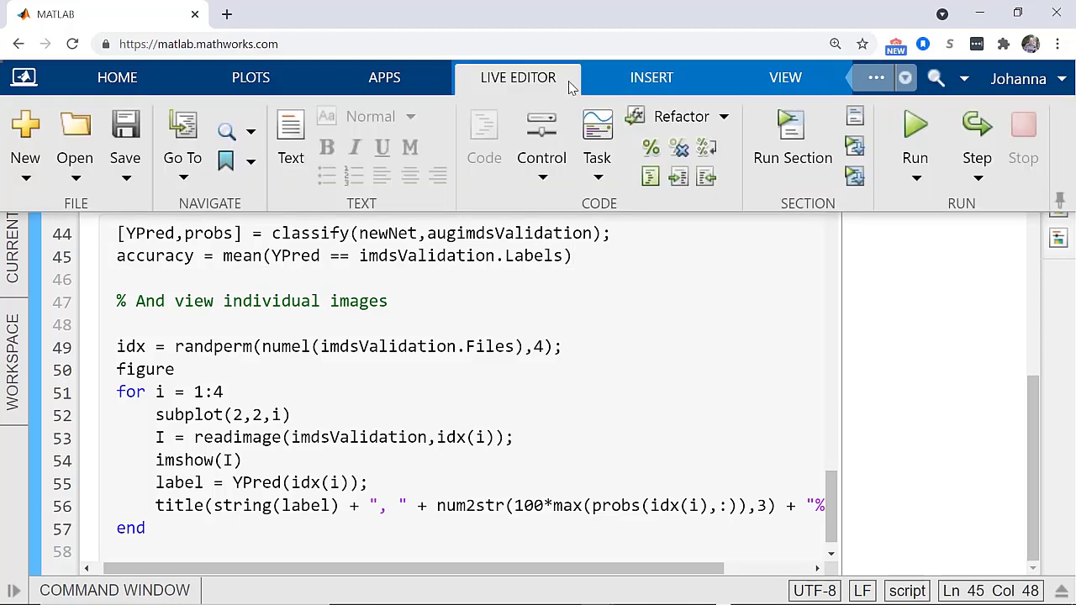
pyautogui.click(803, 148)
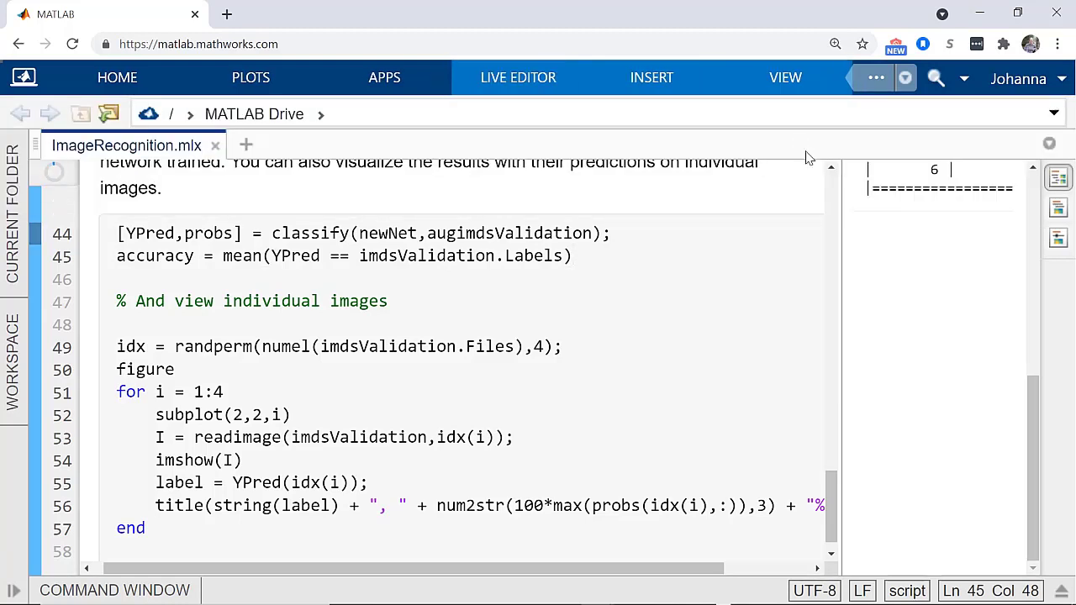